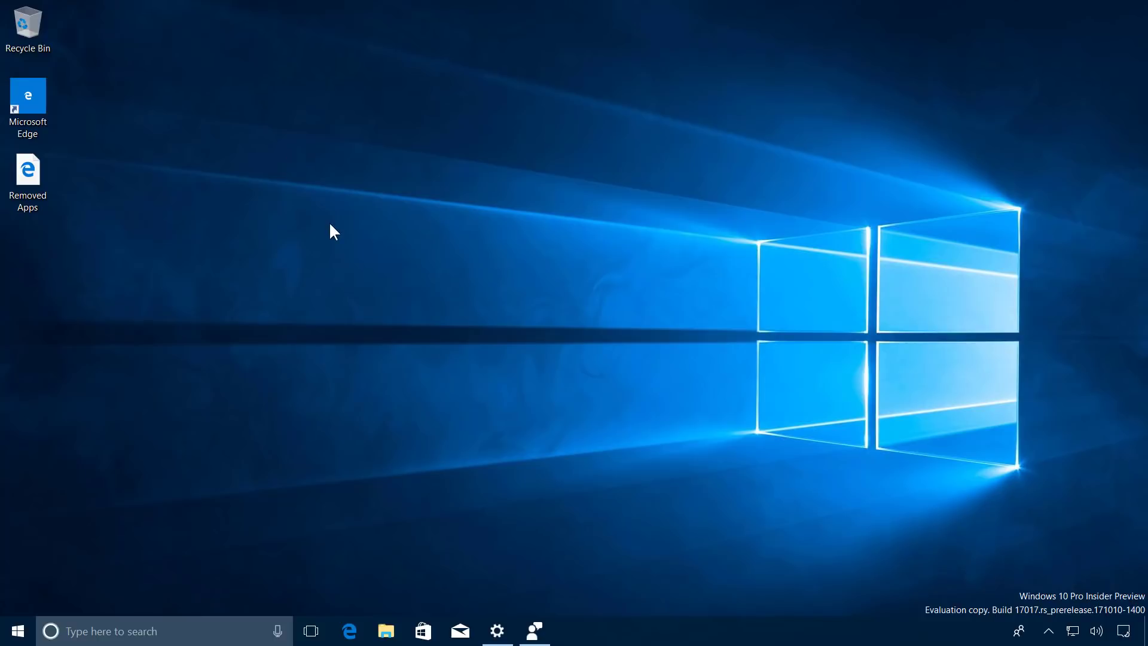
Bring Settings back up and go to Cortana's Notifications page
mouse_move(497, 629)
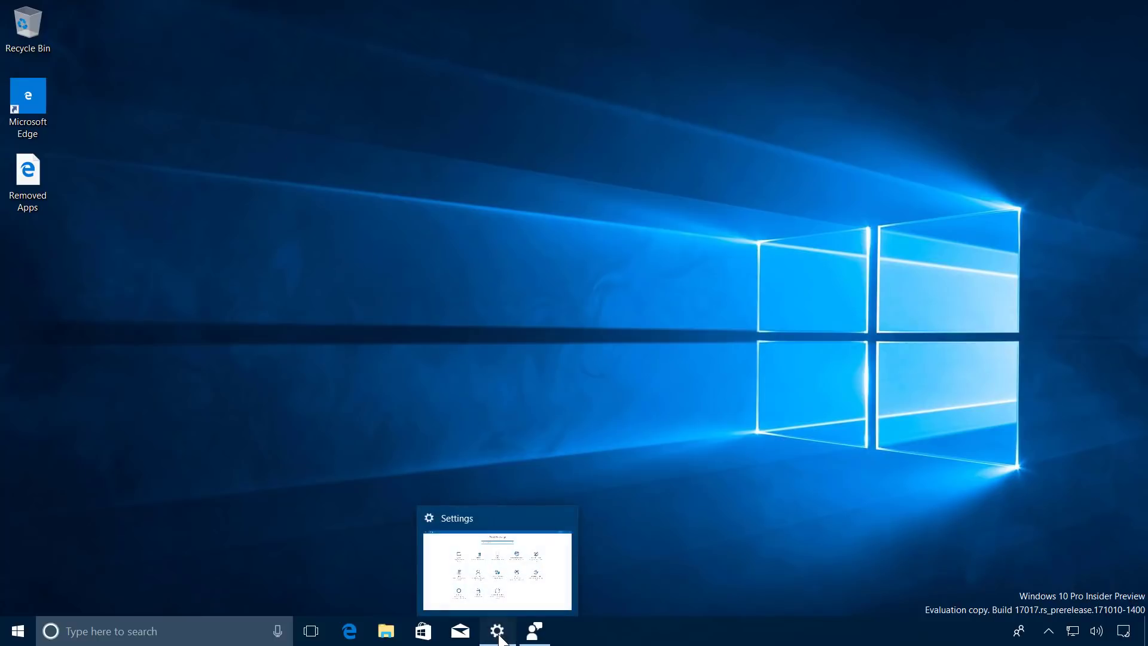
click(485, 545)
click(289, 472)
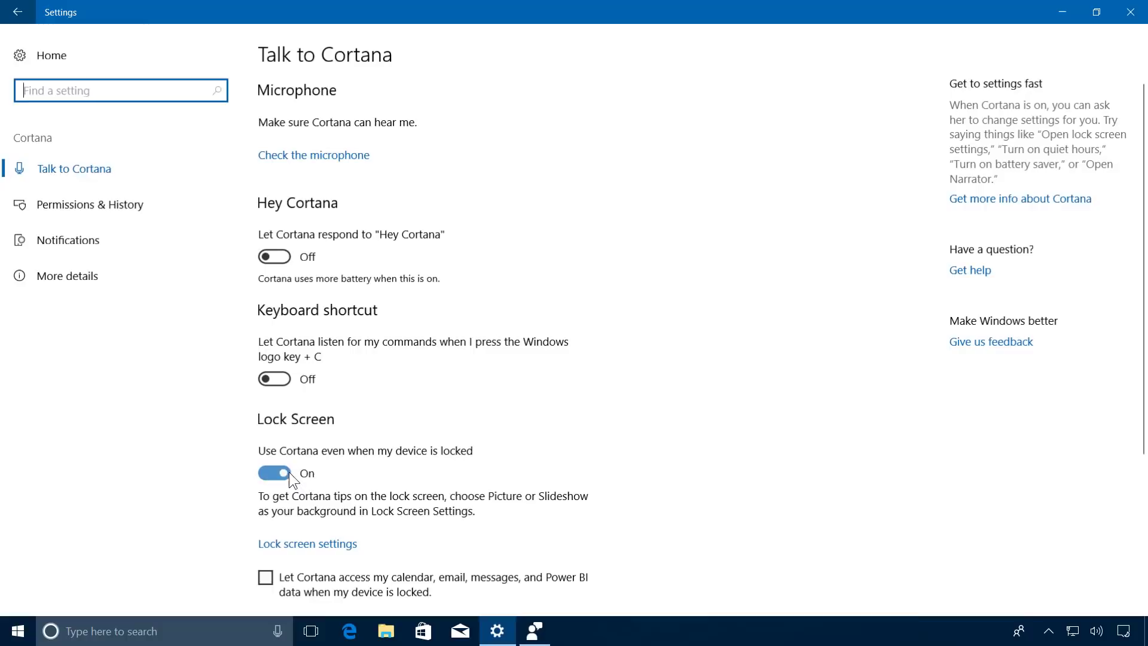
click(90, 243)
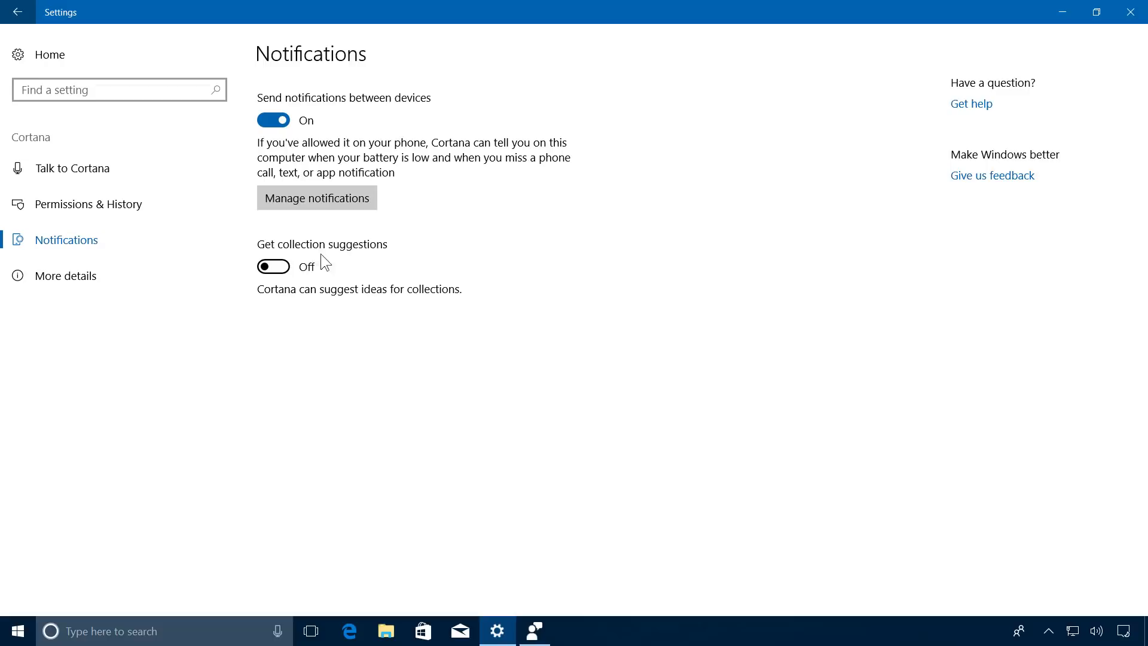
Switch Get collection suggestions On and confirm Recipes suggestions are On
click(281, 267)
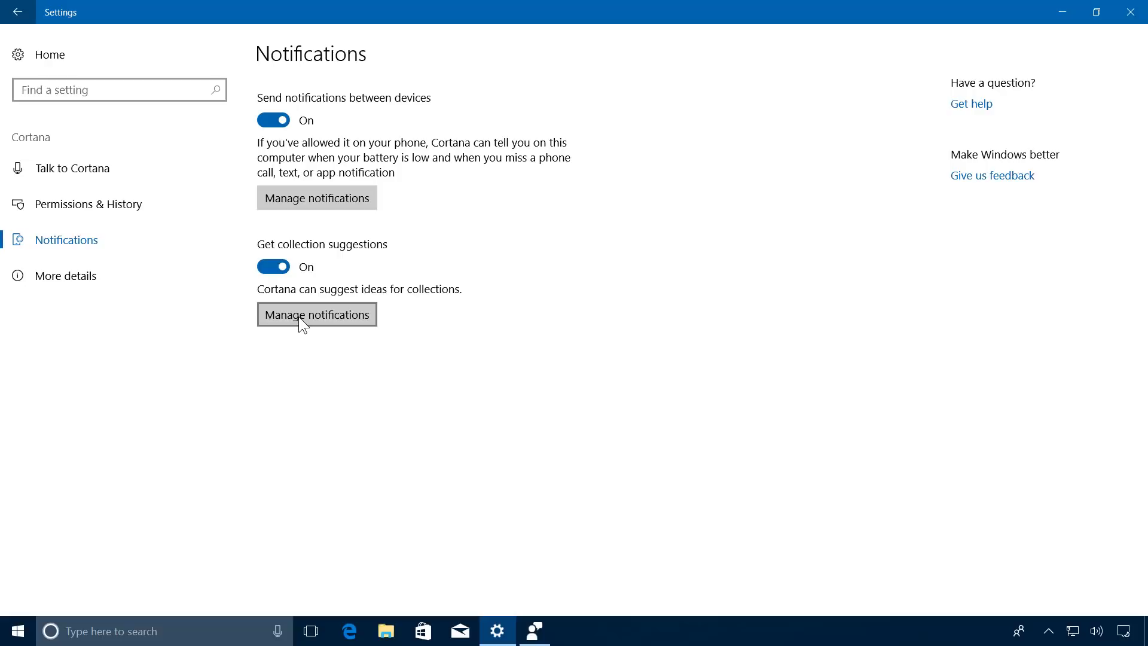
click(298, 317)
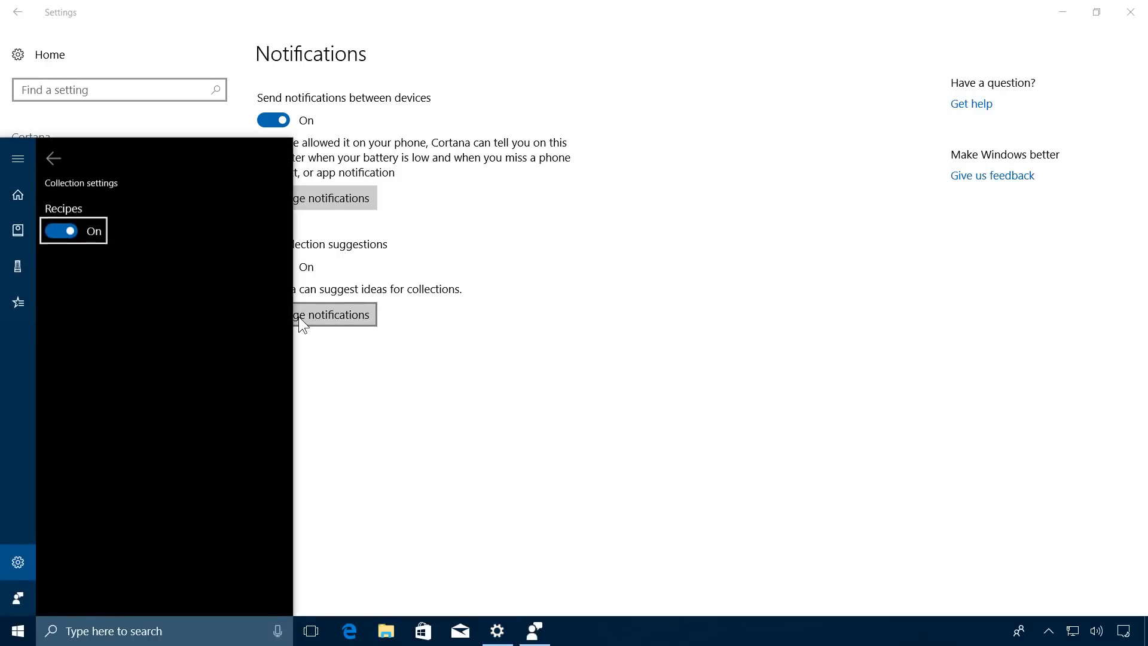
click(155, 273)
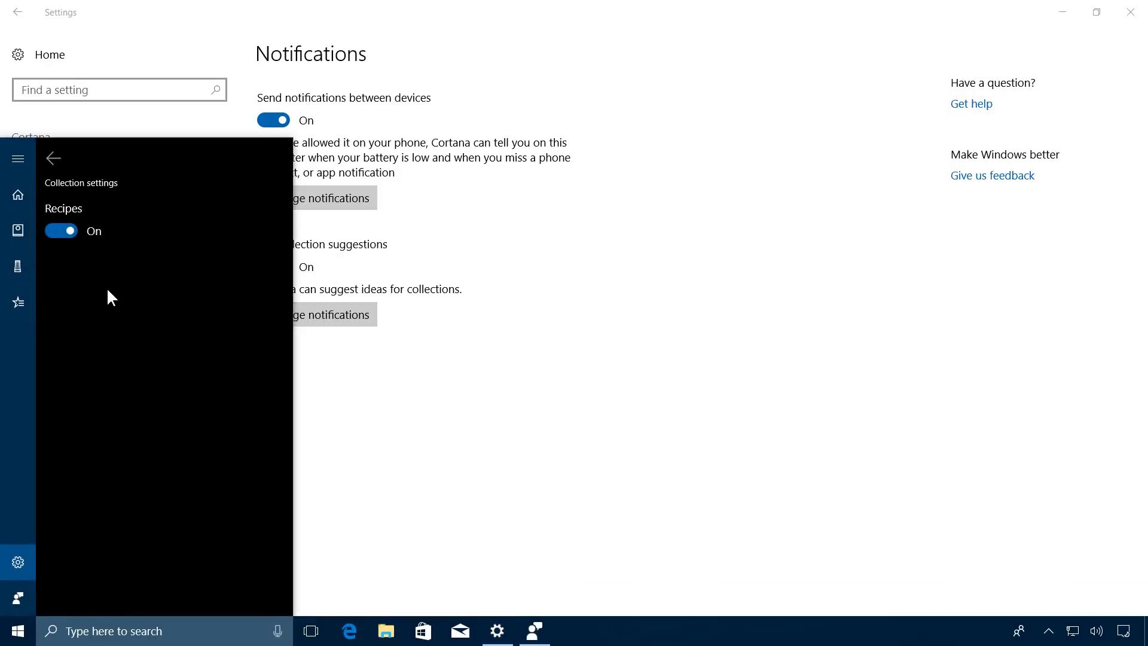
click(476, 239)
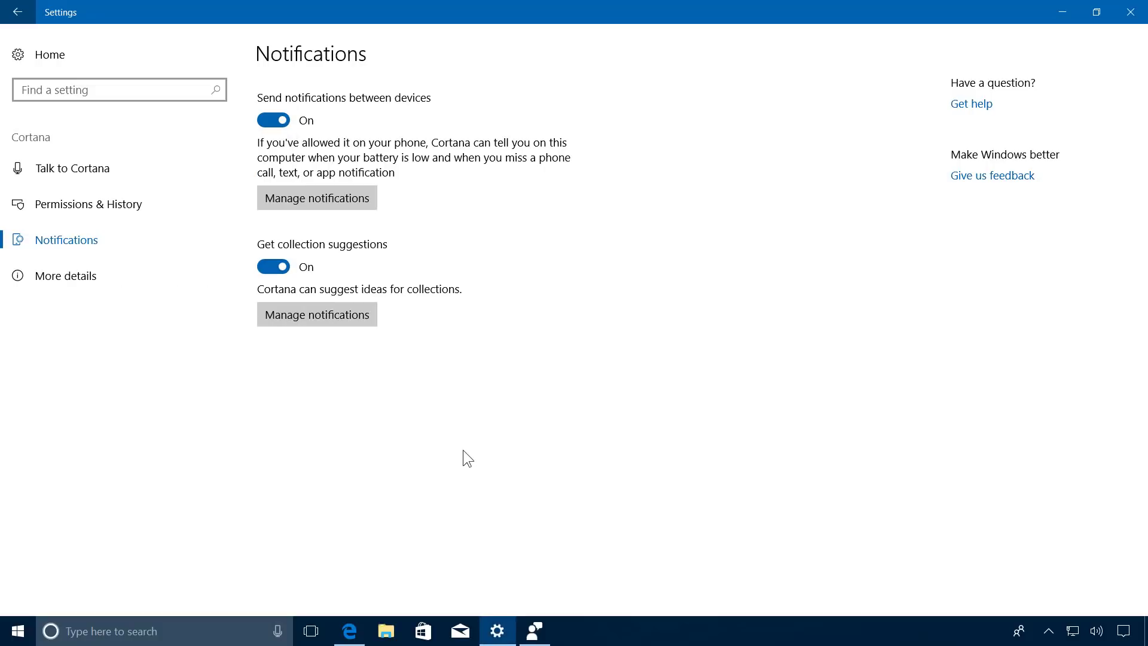
click(349, 631)
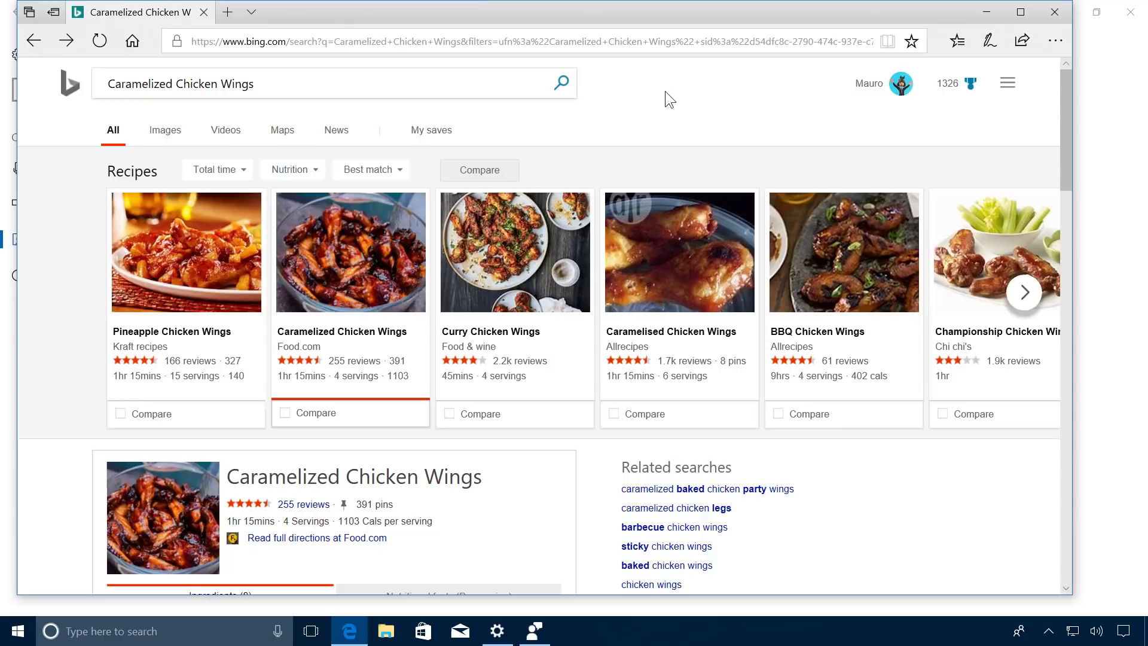
click(987, 17)
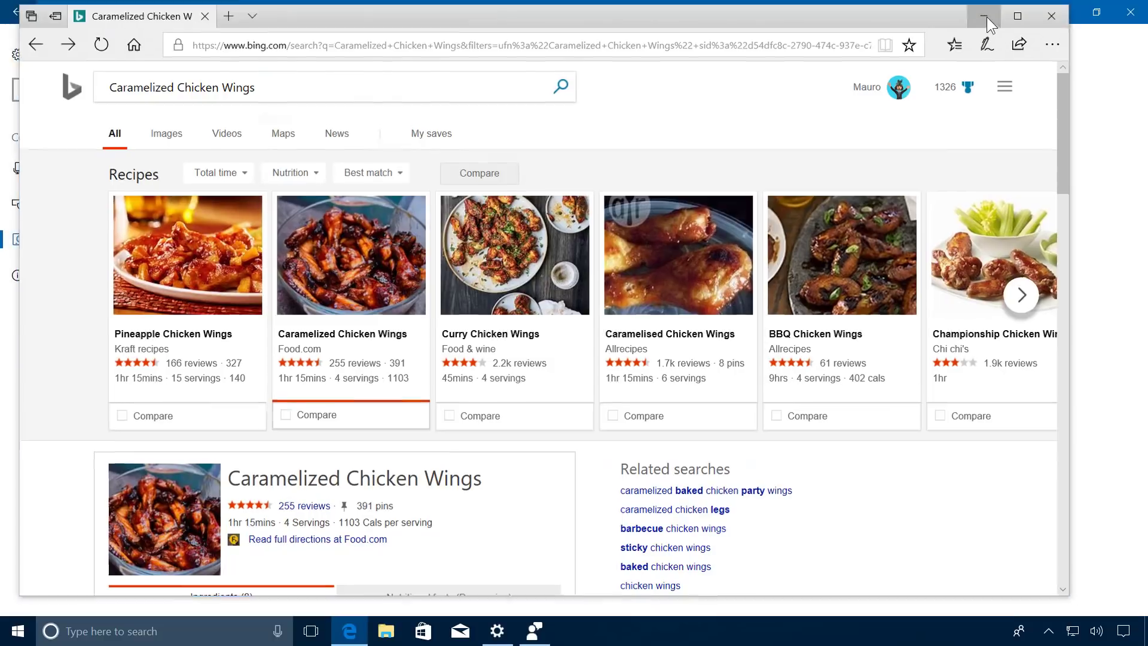
Show Action Center with the Cortana Collections suggestion to make a Recipes list
click(1129, 637)
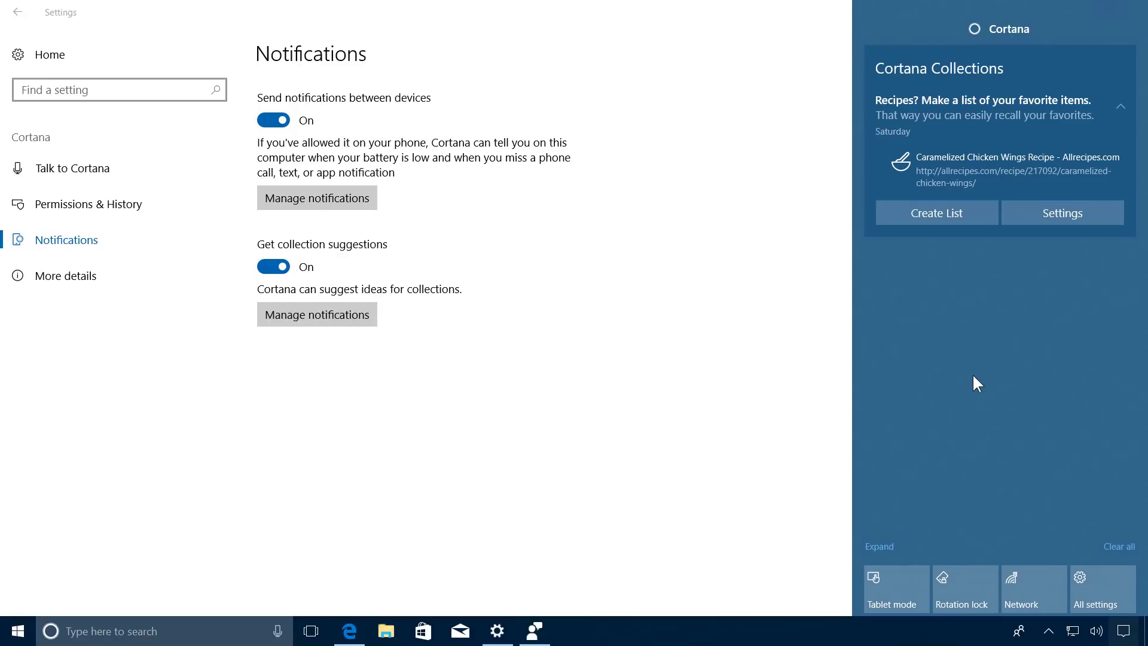
mouse_move(954, 154)
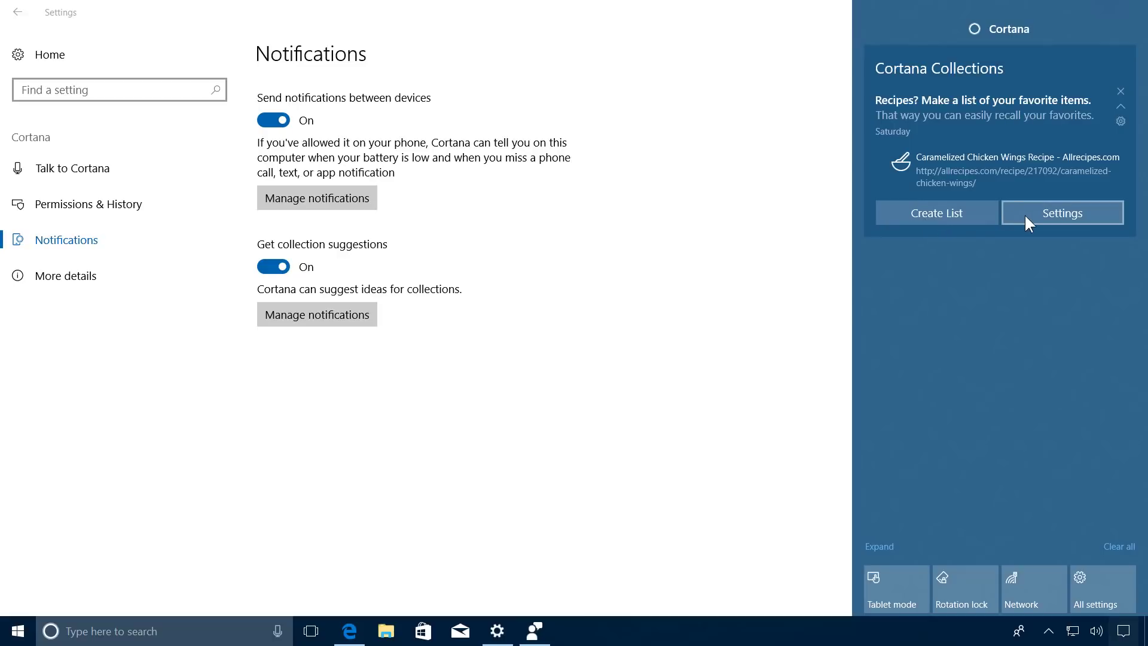
Create the recipes list from the suggestion and open the Recipes collection
click(942, 212)
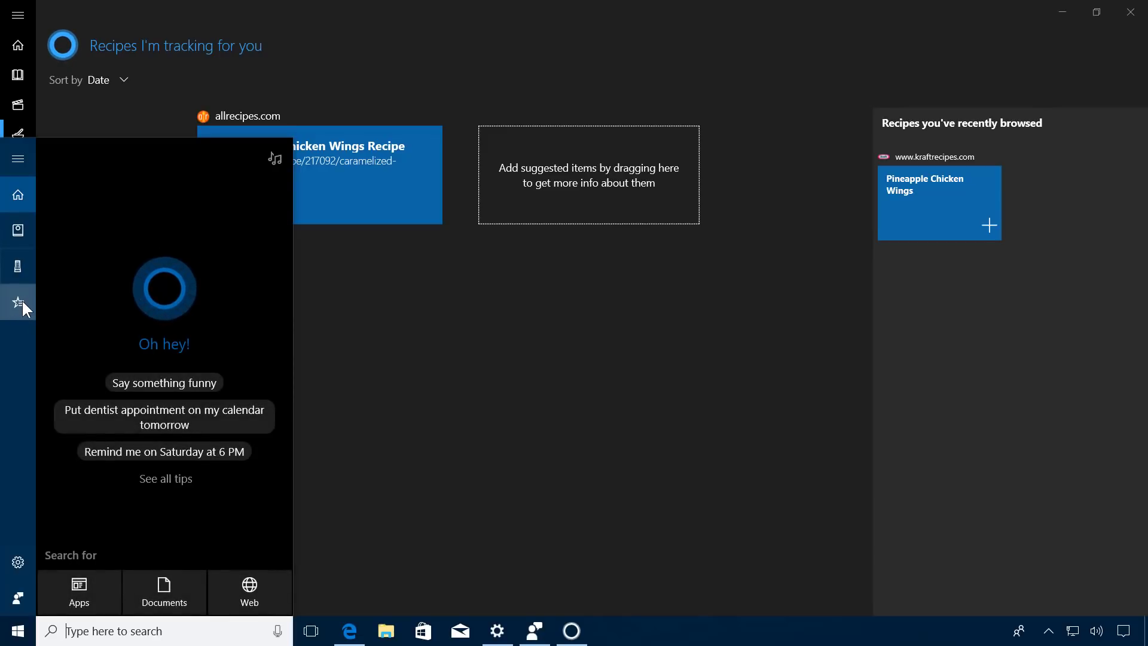
click(348, 309)
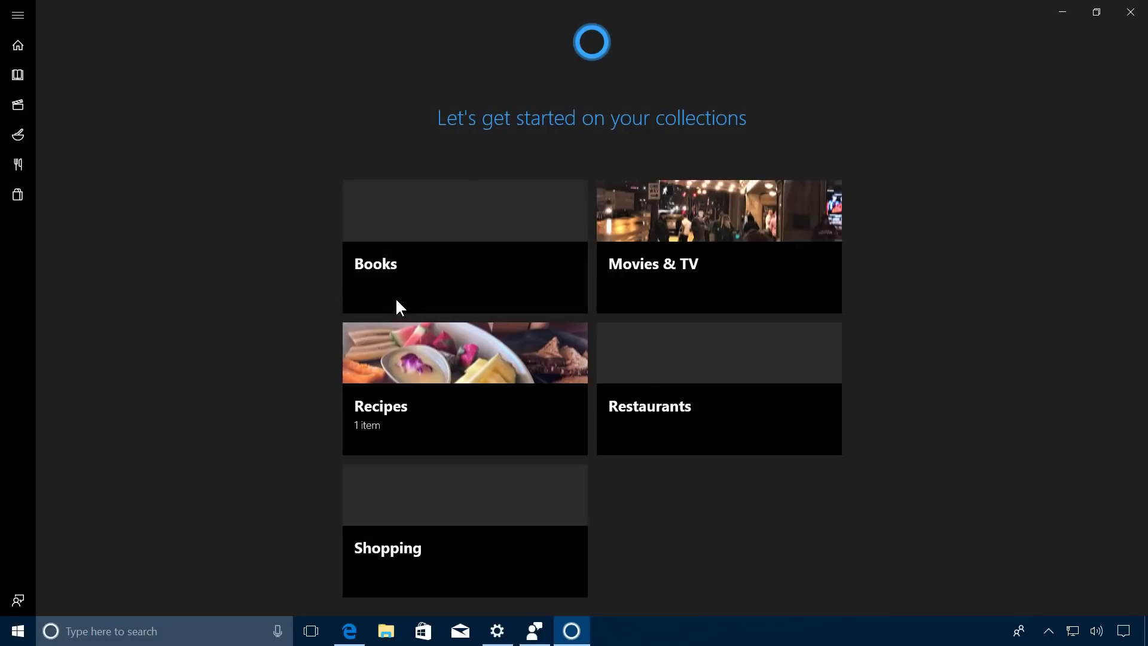
click(430, 371)
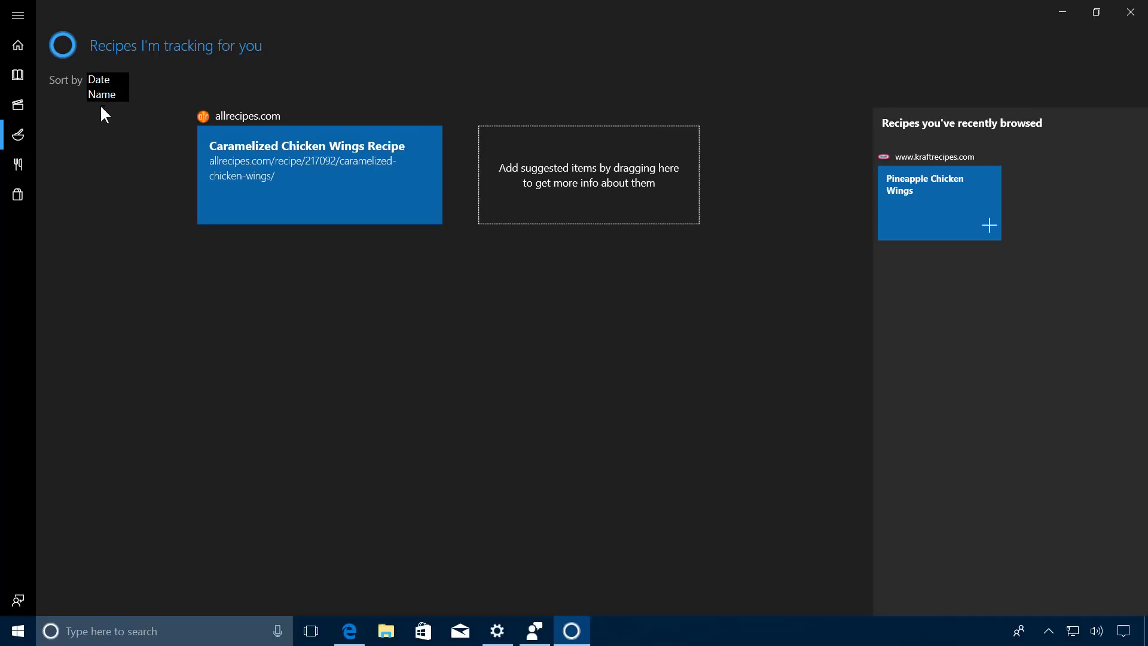
Browse the empty Restaurants, Movies & TV, Books and Shopping collections, then return to Recipes
click(134, 290)
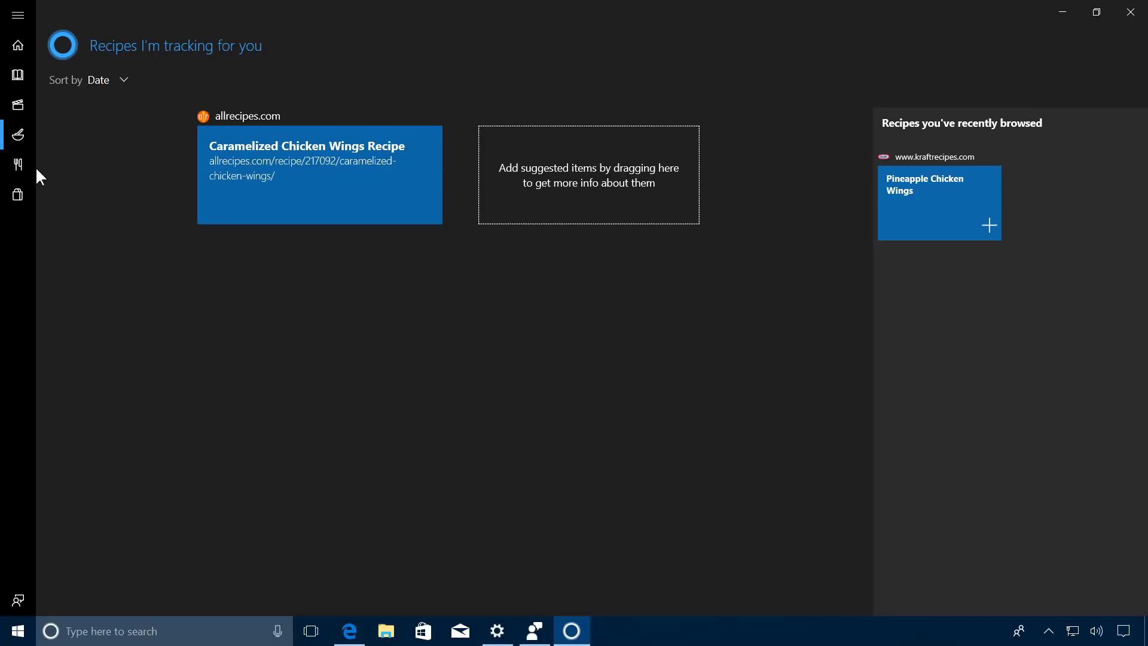
click(19, 170)
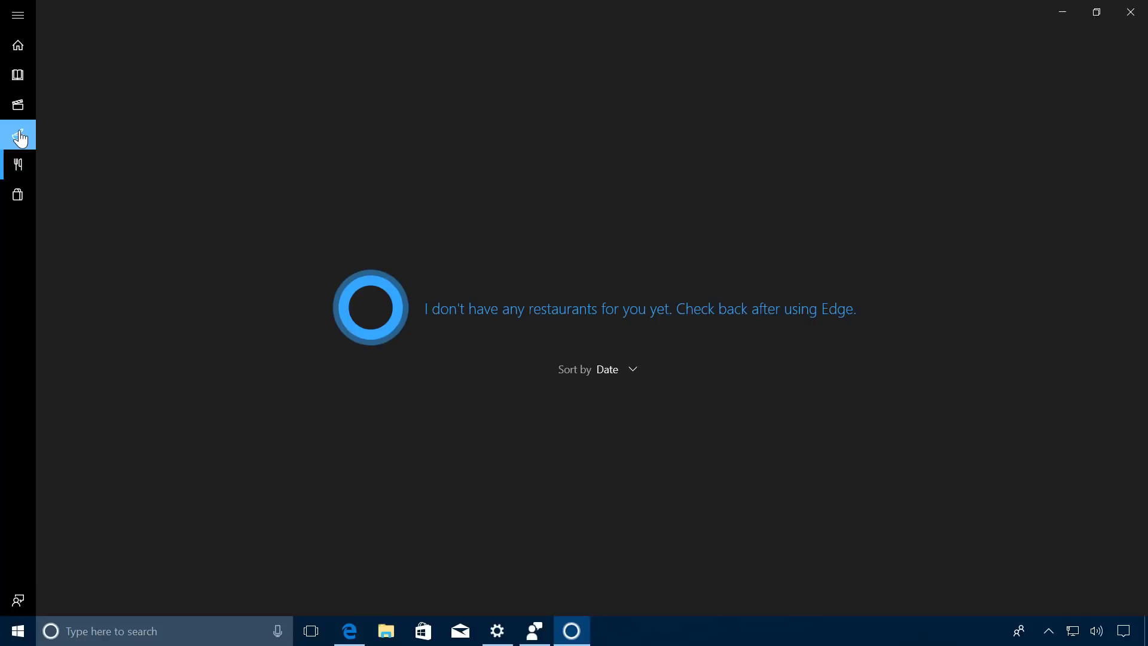
click(19, 136)
click(20, 108)
click(19, 76)
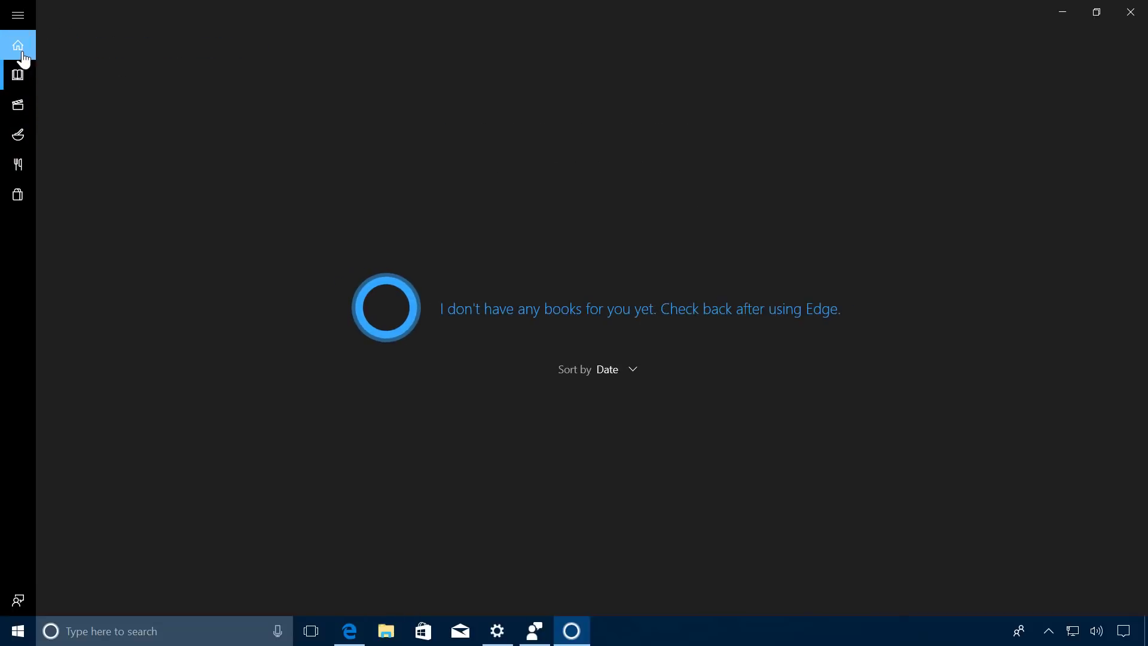
click(23, 55)
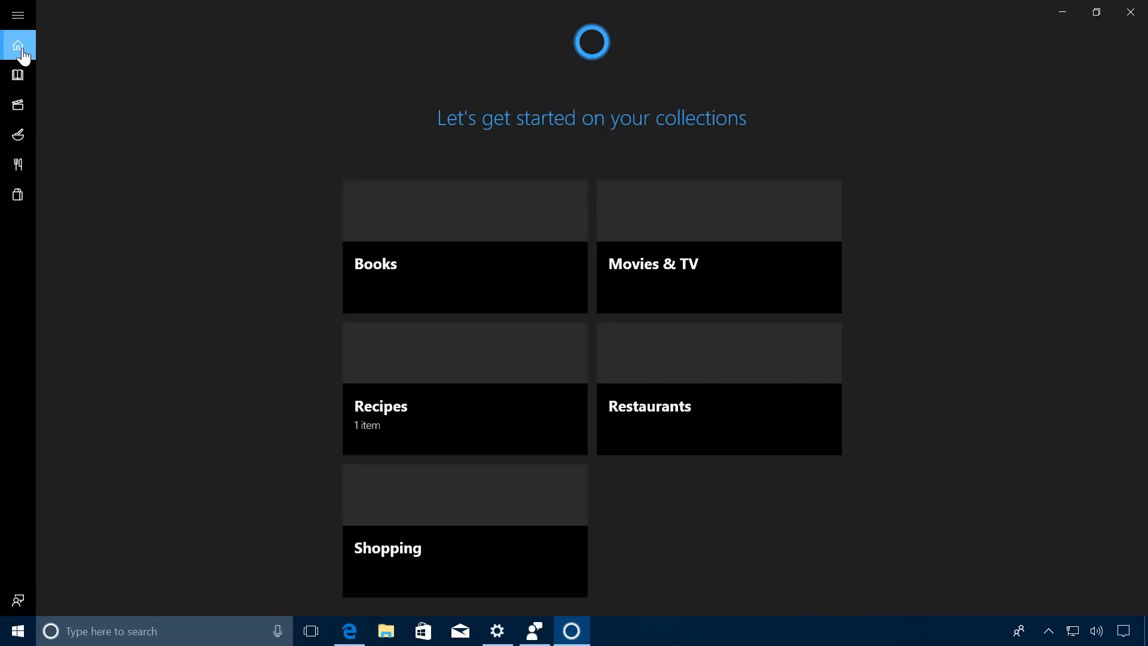
click(21, 205)
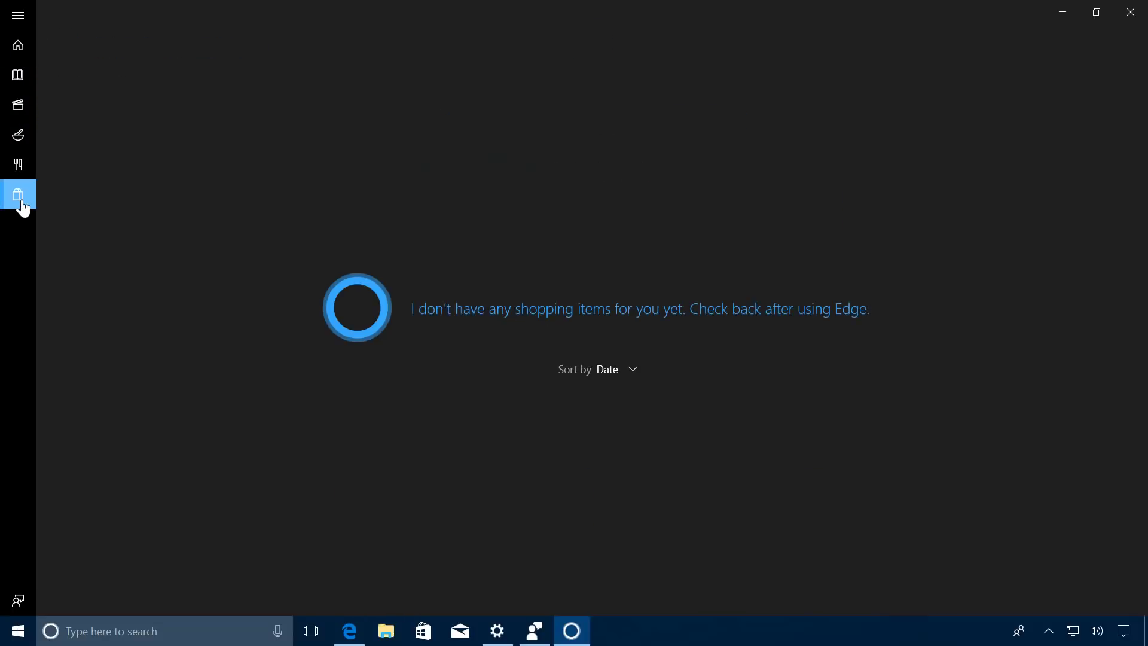
click(21, 139)
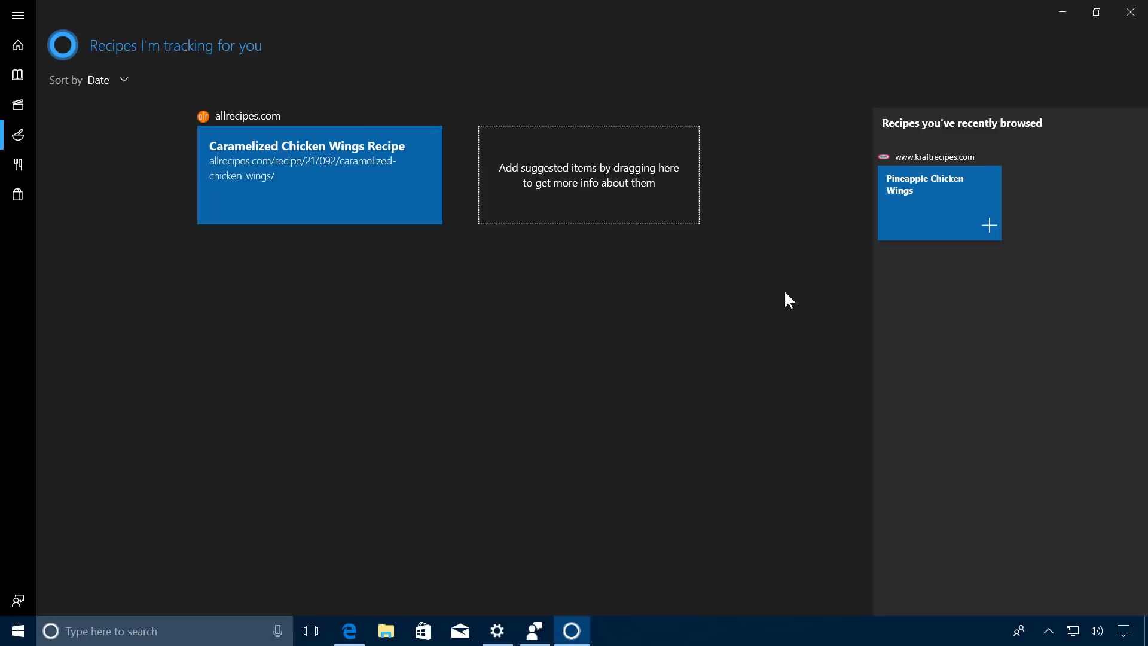
Drag Pineapple Chicken Wings from recently browsed into the tracked recipes
mouse_move(952, 203)
drag(930, 202, 559, 185)
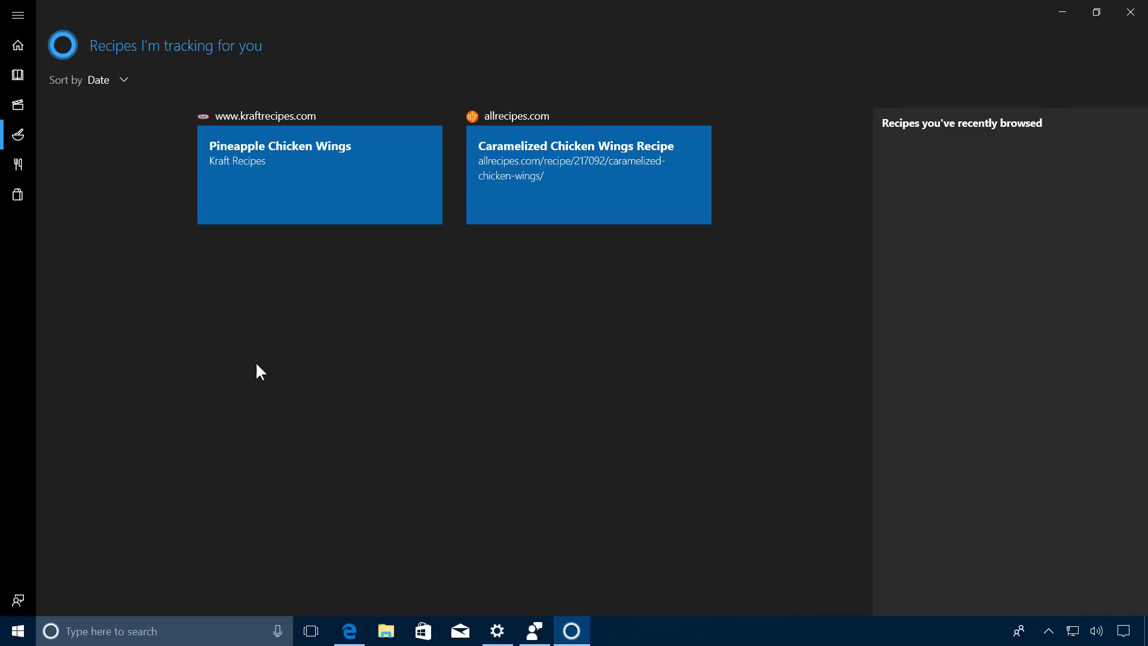
Close Cortana Collections and open the Windows Settings home page
key(Escape)
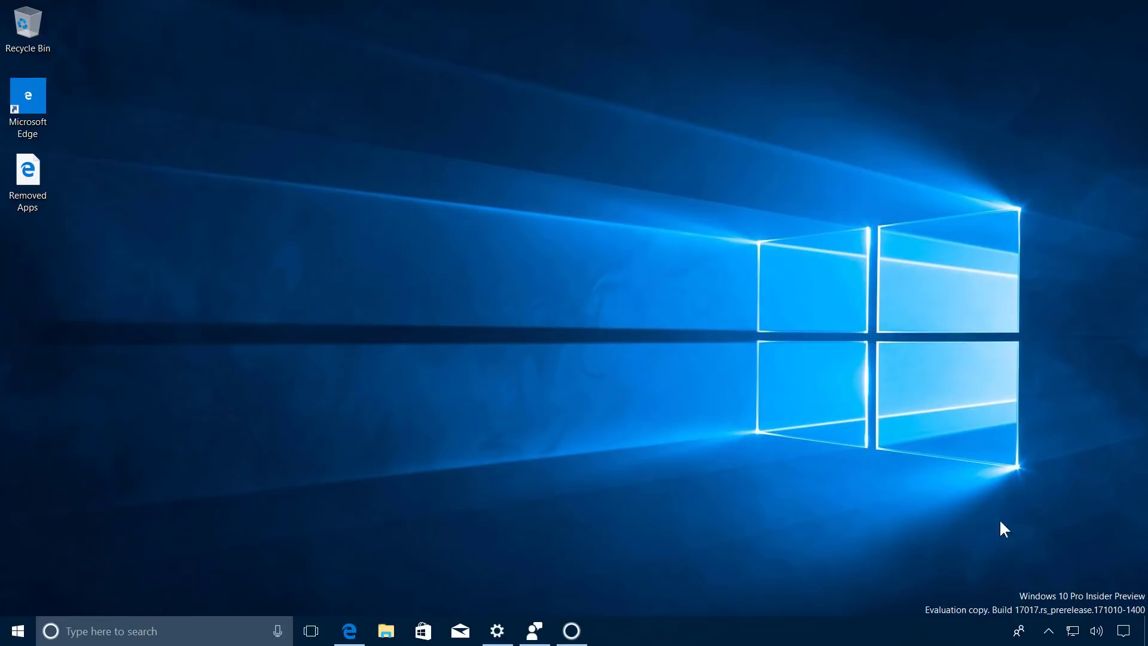
click(498, 636)
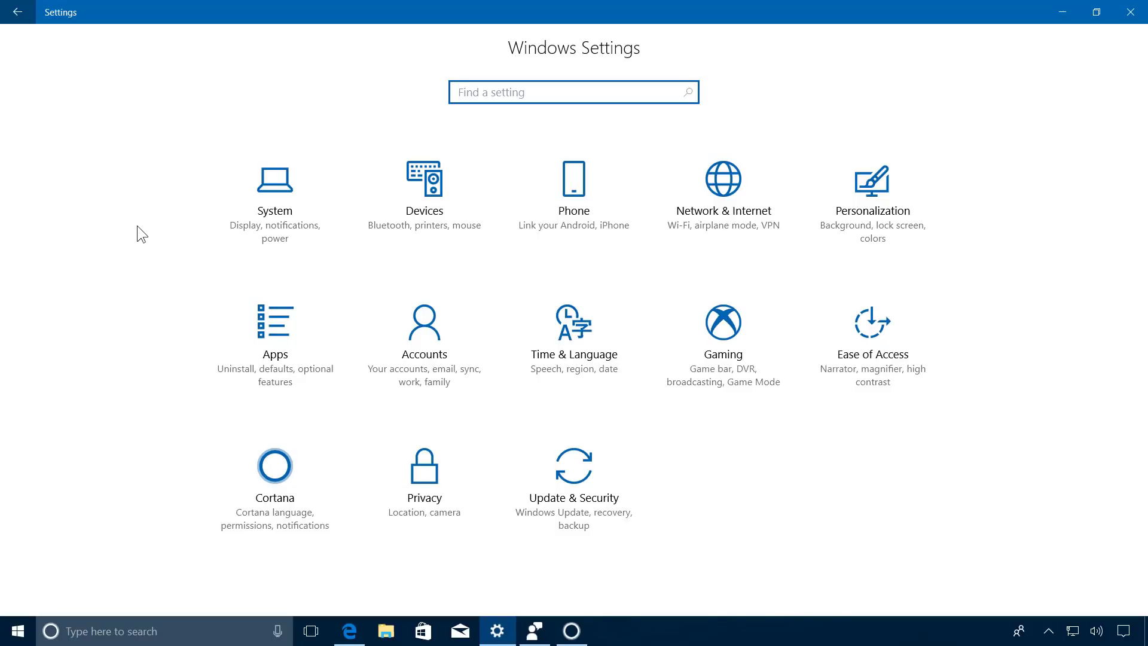
Show the Apps Startup page listing OneDrive, VMware Tools Core Service and Windows Defender
click(279, 318)
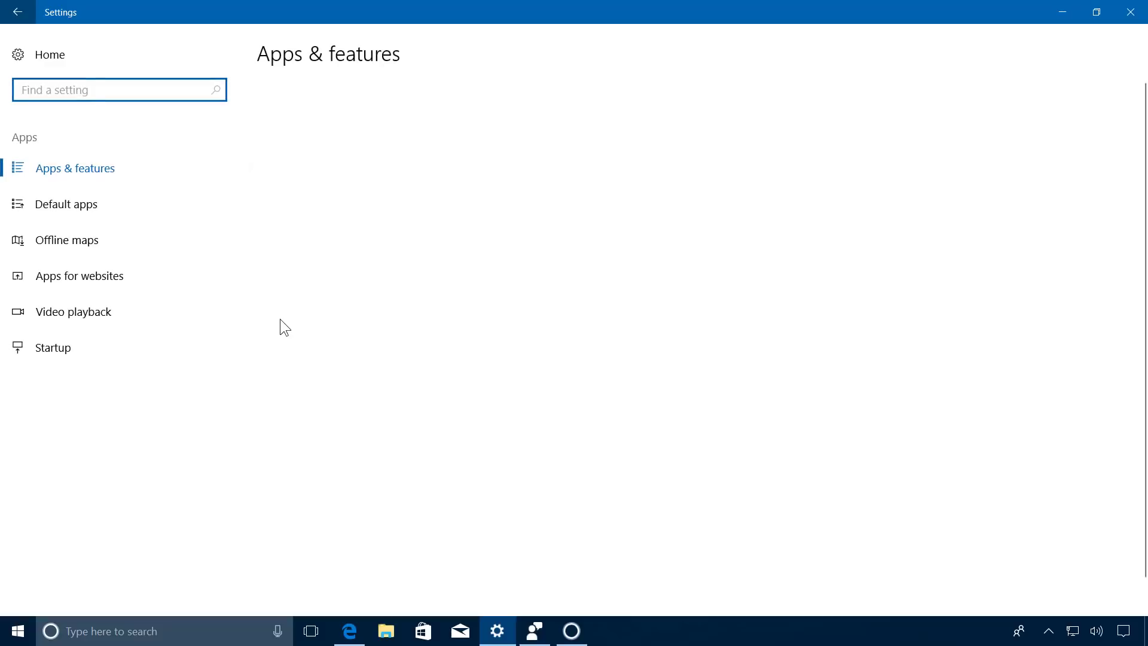
click(68, 355)
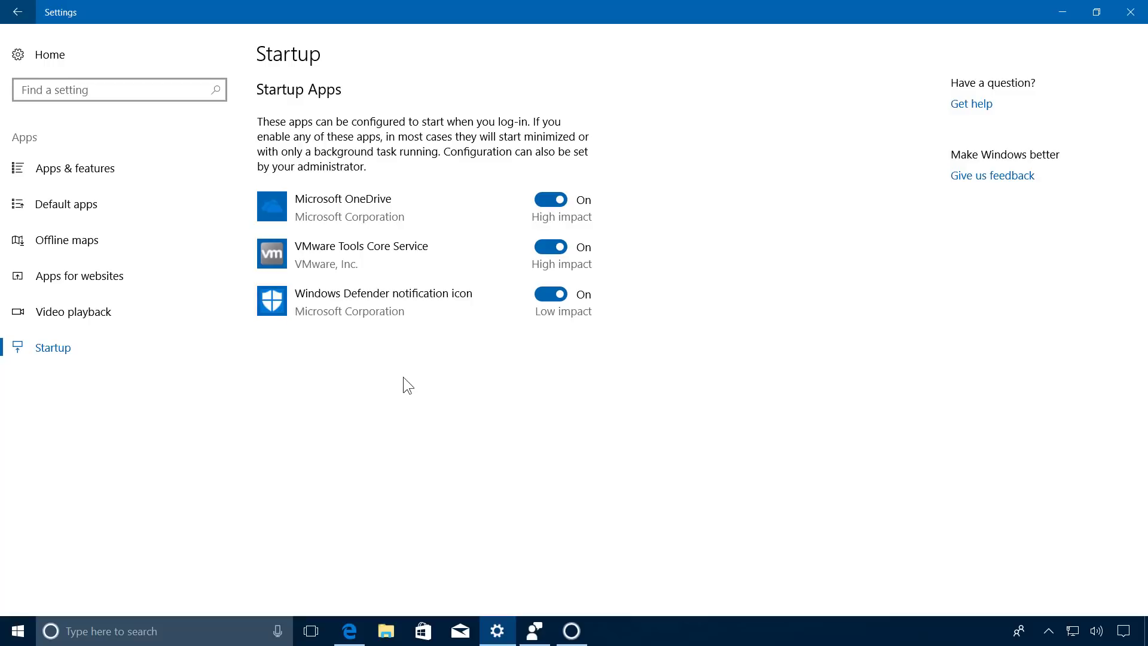
Check the three startup apps on Task Manager's detailed Startup tab, then minimize it
right_click(653, 630)
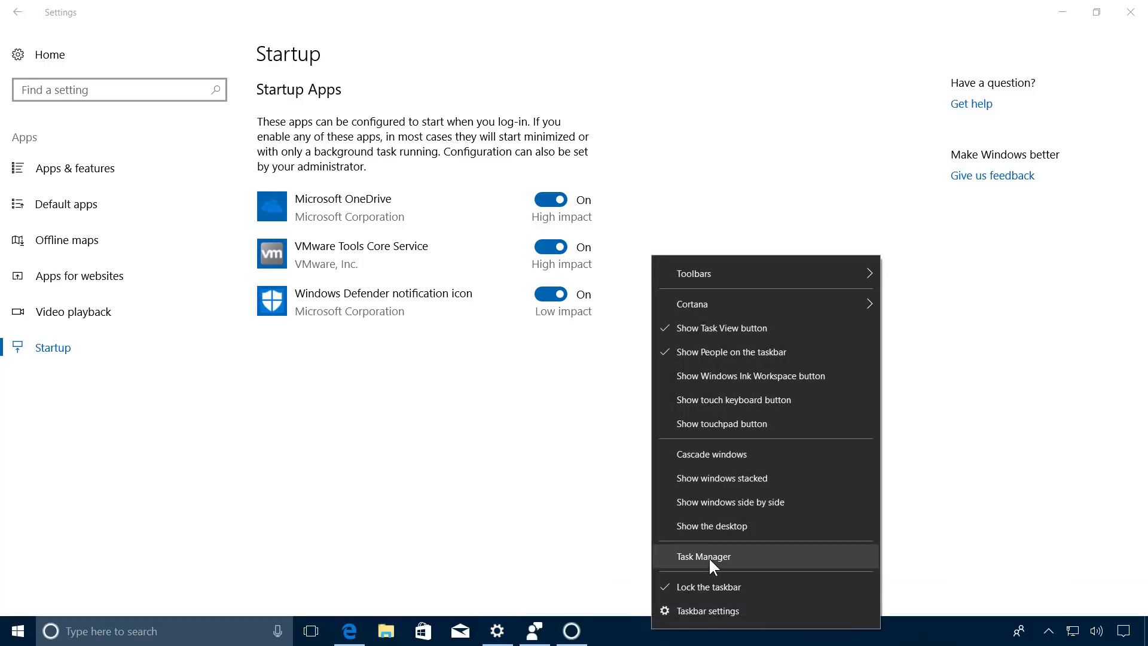
click(708, 557)
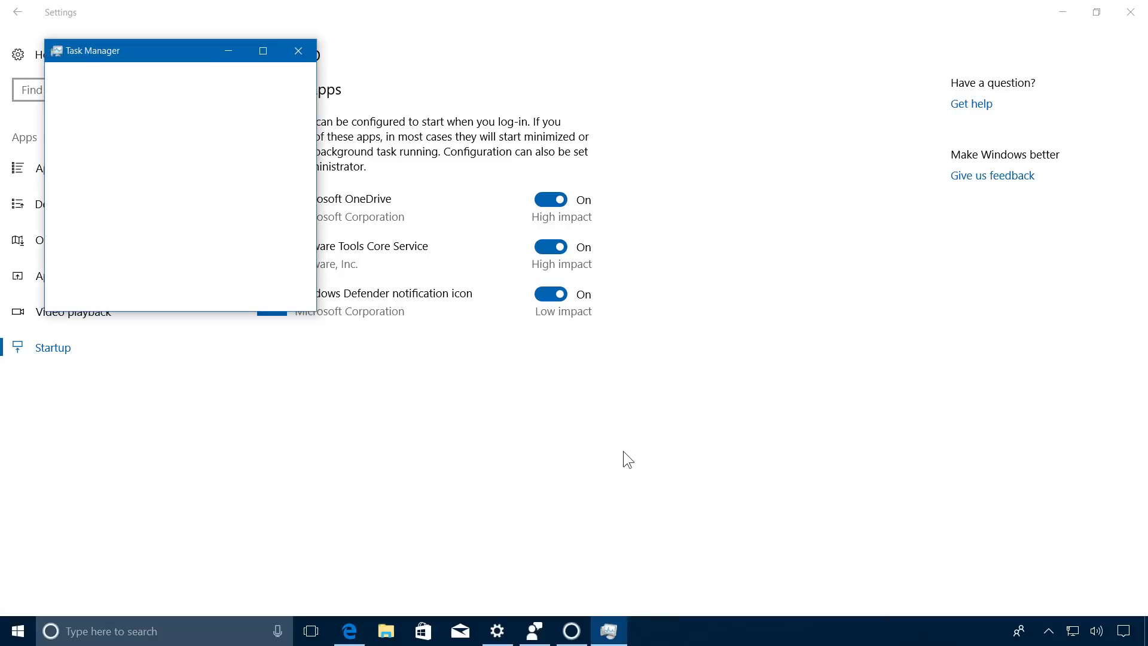
click(89, 363)
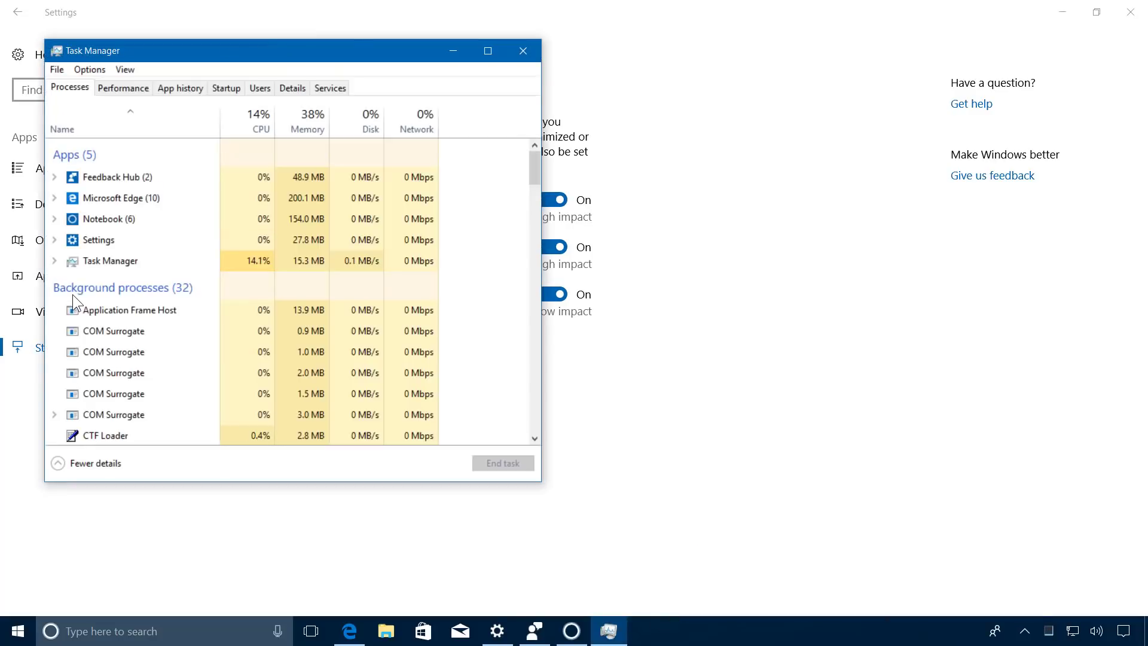
click(228, 88)
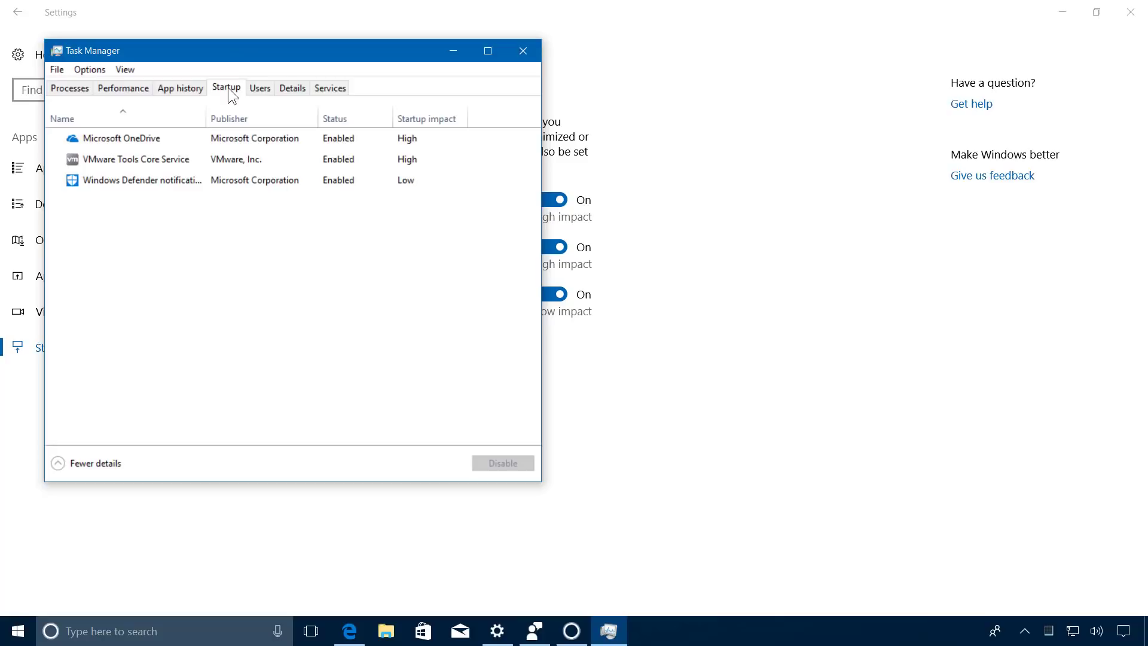
drag(234, 55, 381, 106)
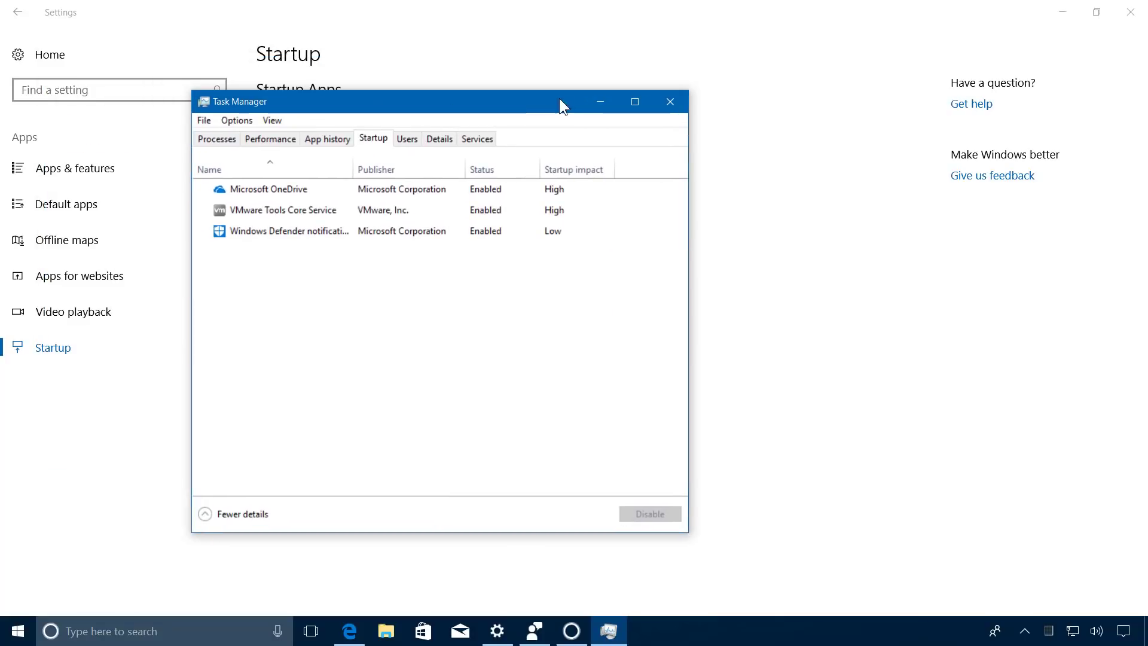
click(598, 112)
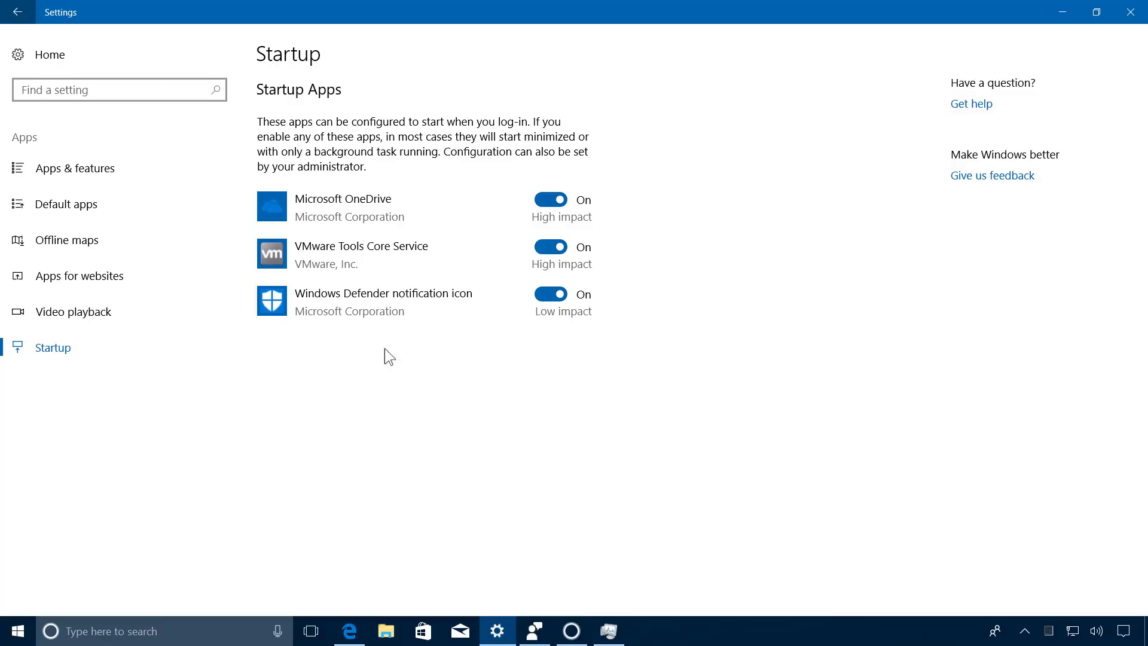
Go from Settings Home through Ease of Access and High Contrast to Color Filters
click(57, 59)
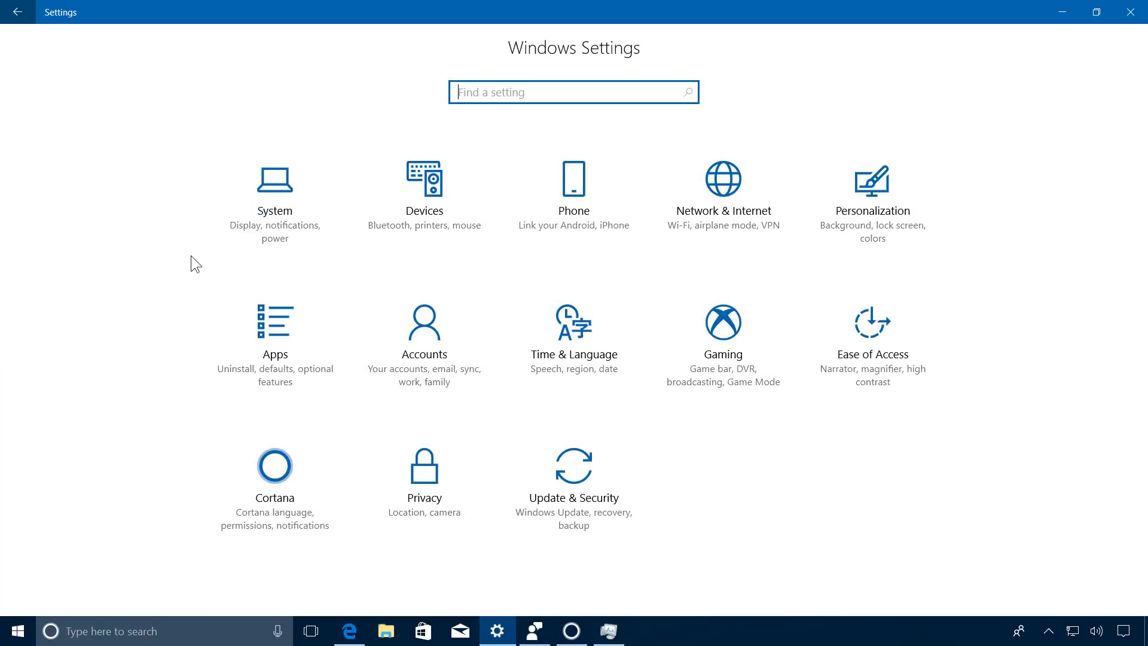
click(870, 329)
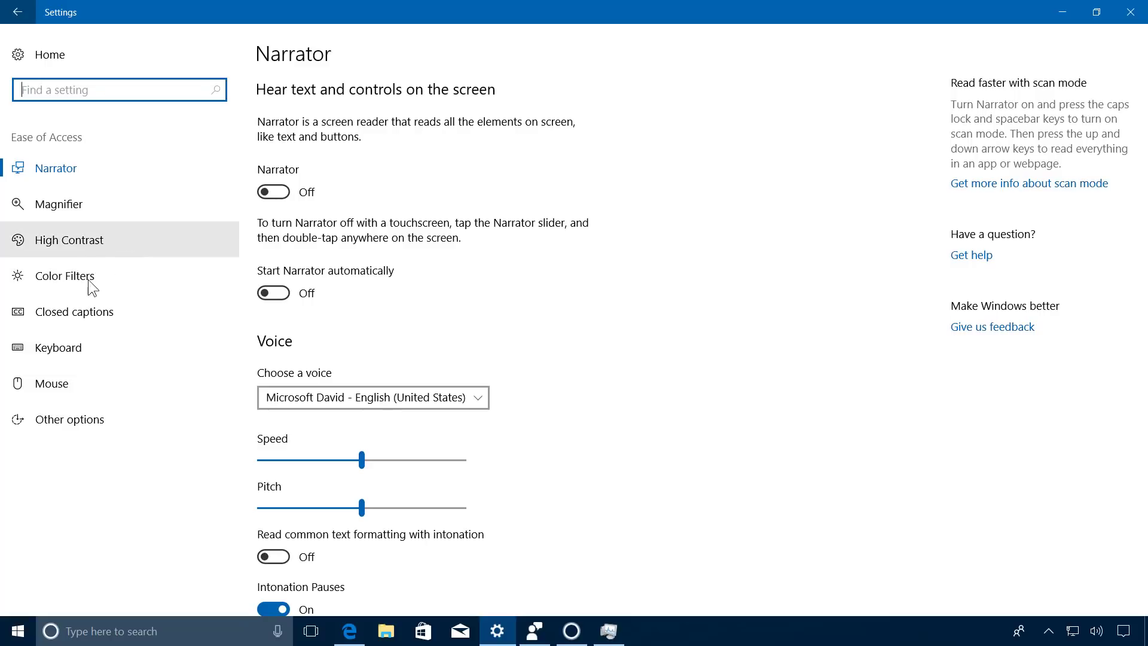
click(91, 247)
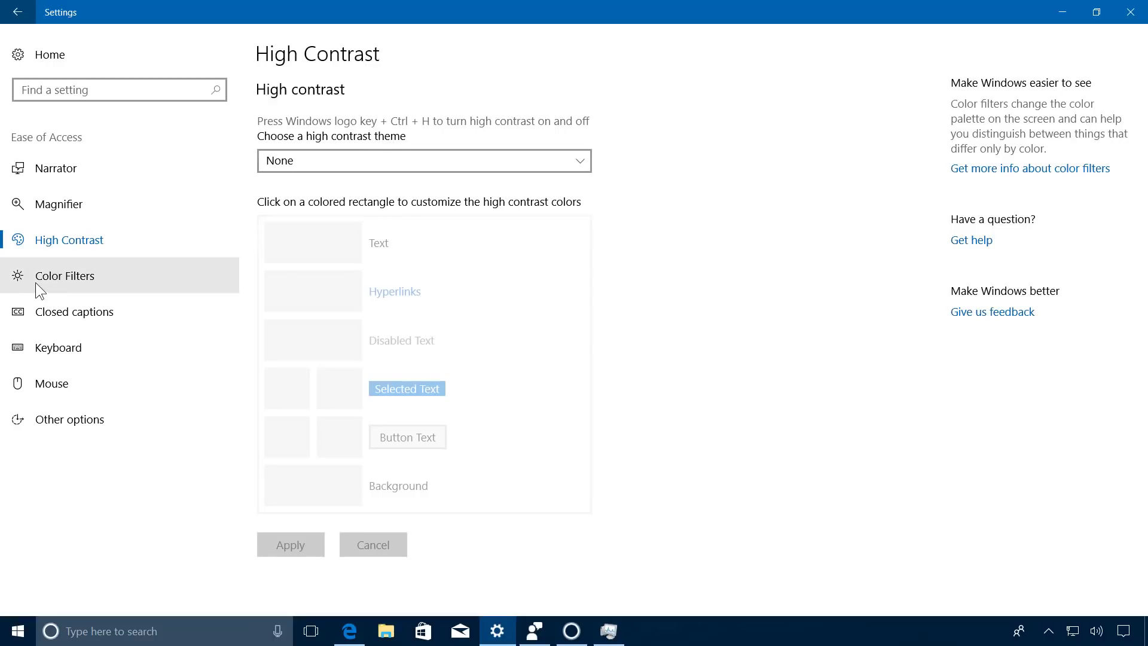
click(83, 279)
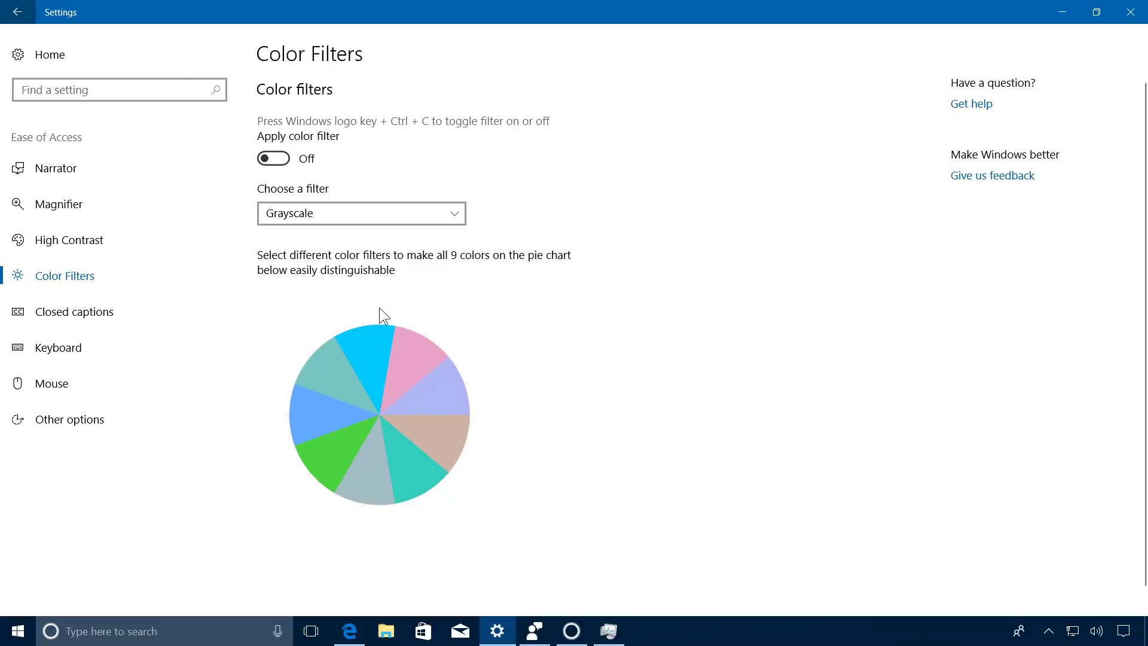
Turn the color filter On and preview Grayscale Inverted, Deuteranopia and Tritanopia
click(276, 158)
click(383, 218)
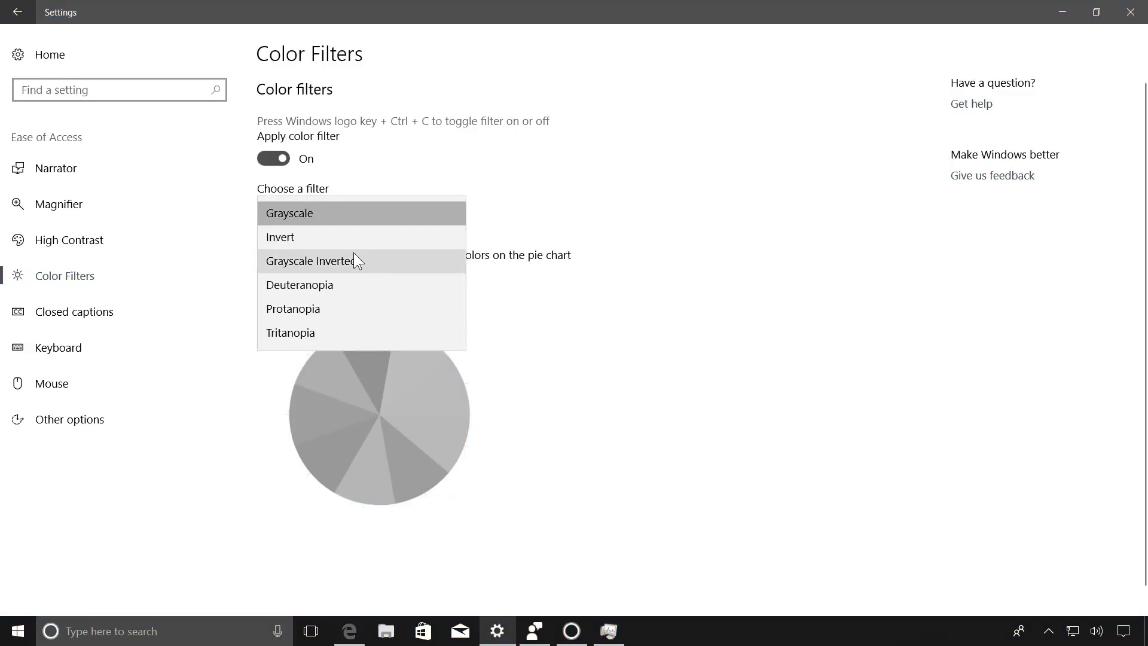
click(354, 254)
click(378, 206)
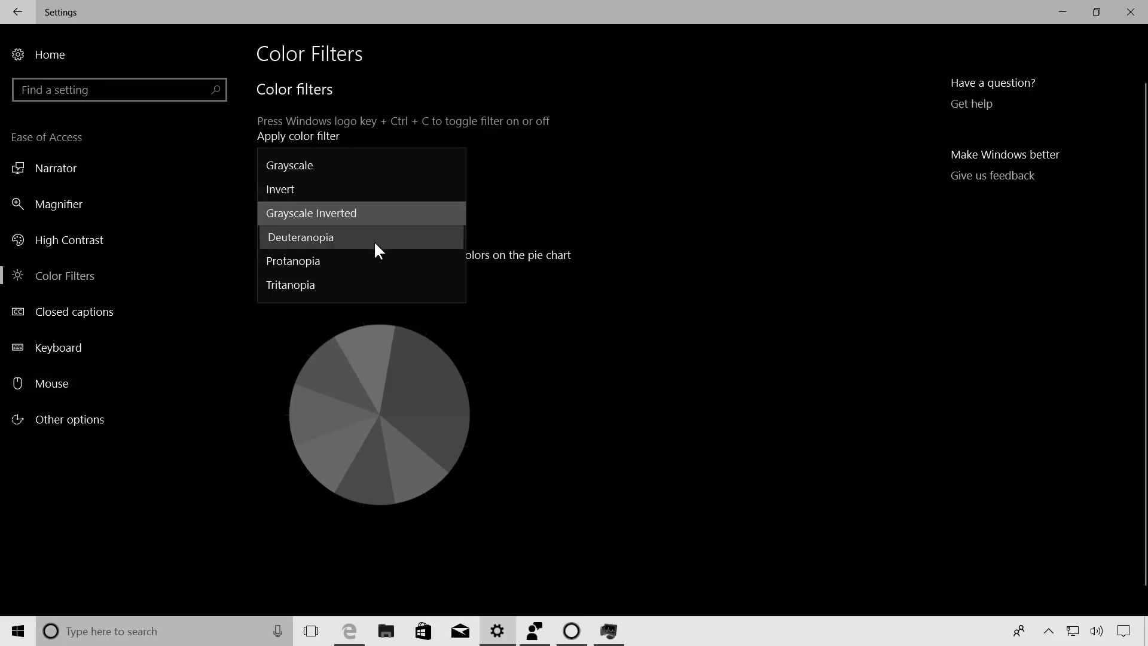
click(375, 241)
click(389, 216)
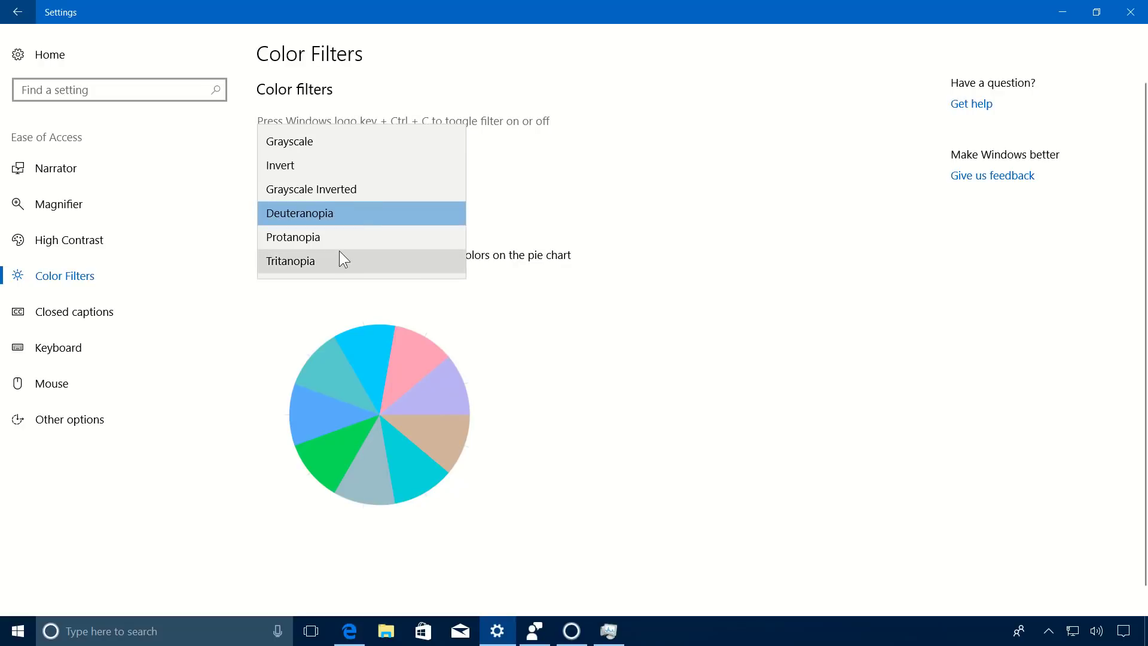
click(340, 259)
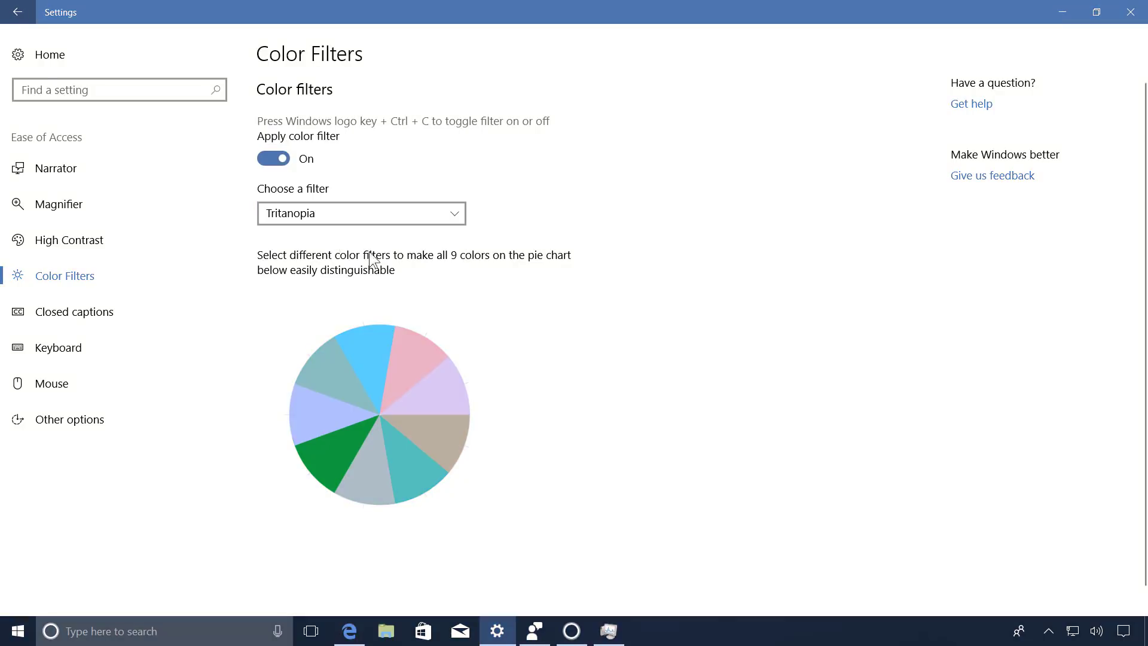
Set the color filter back to Grayscale
click(343, 209)
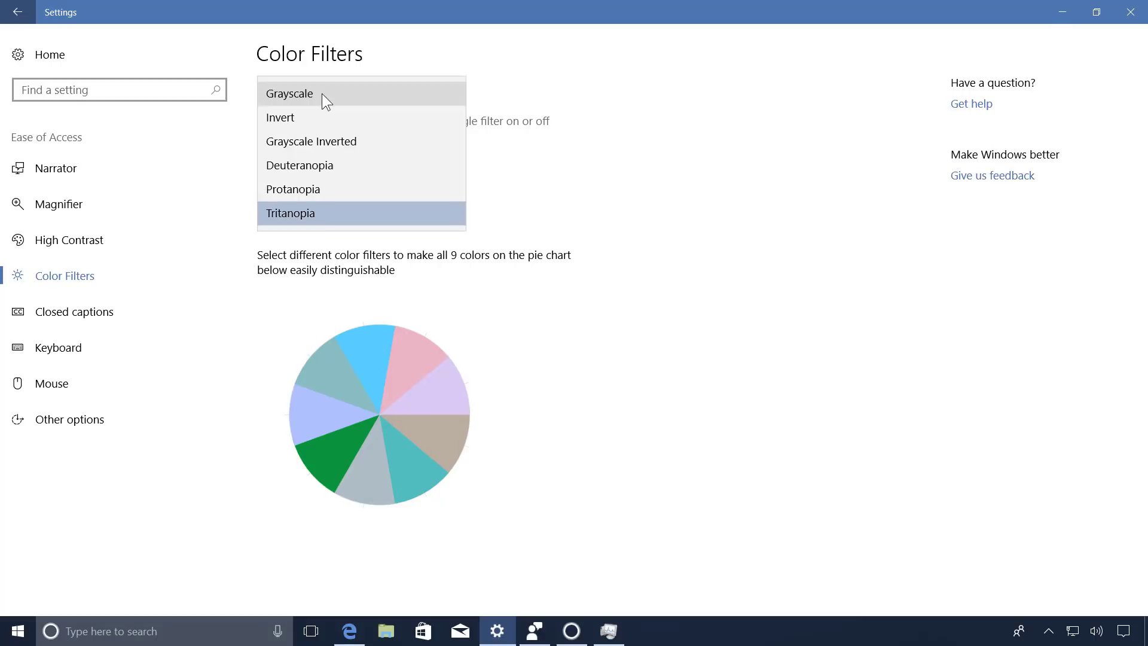
click(322, 94)
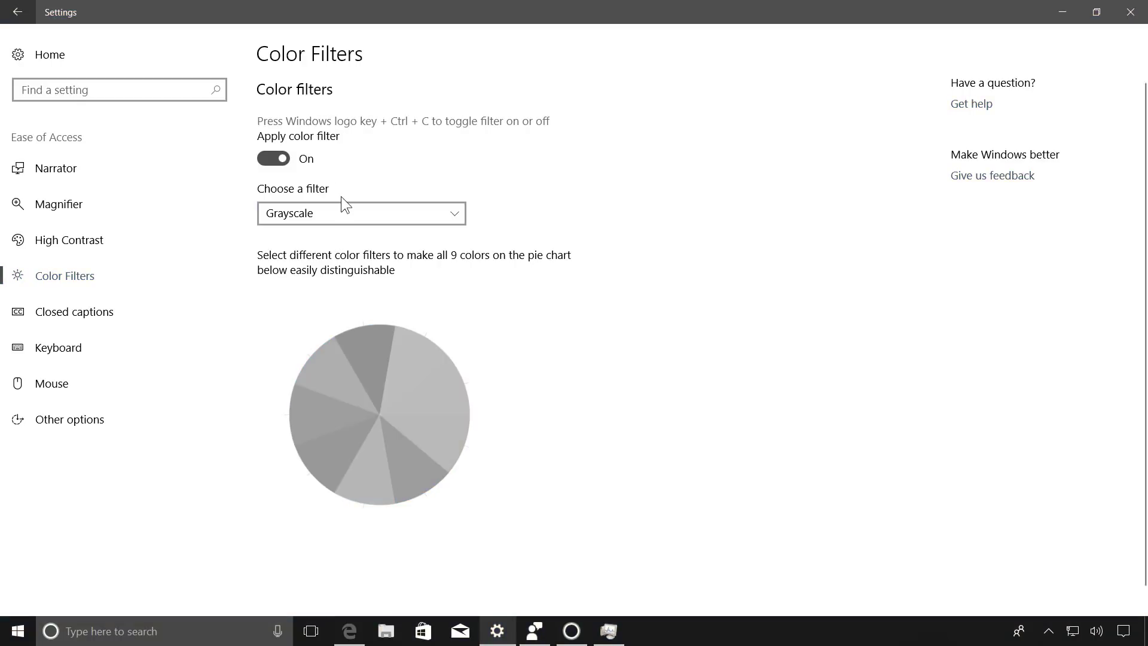
click(344, 213)
click(339, 157)
Return Settings to Home and minimize it to show the desktop
click(96, 67)
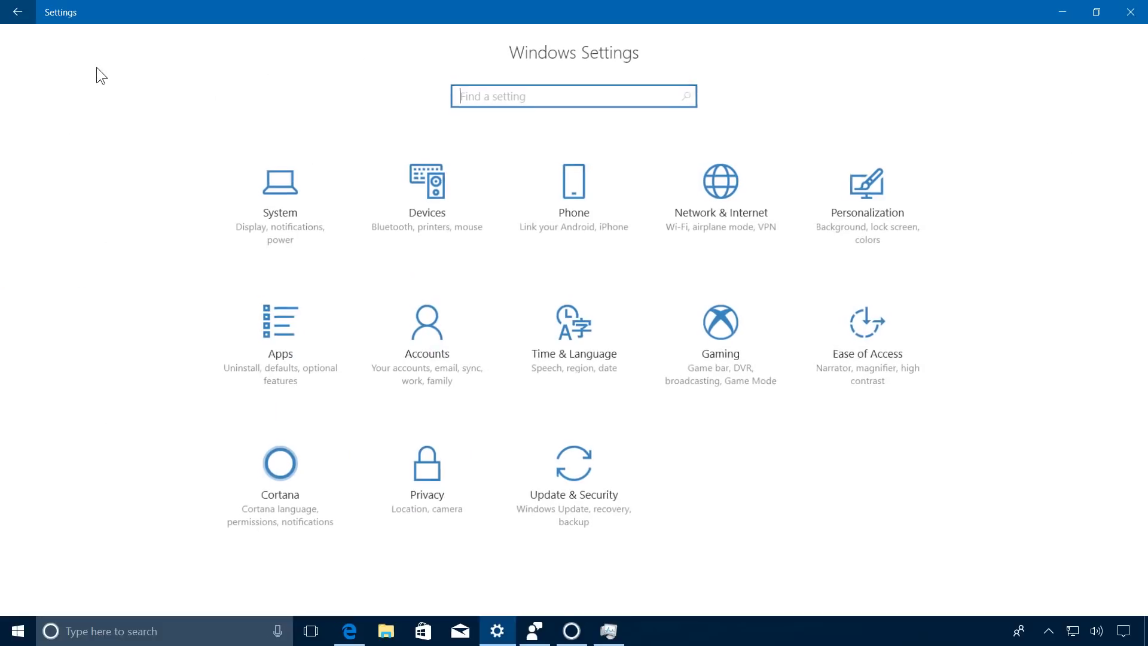
click(1062, 17)
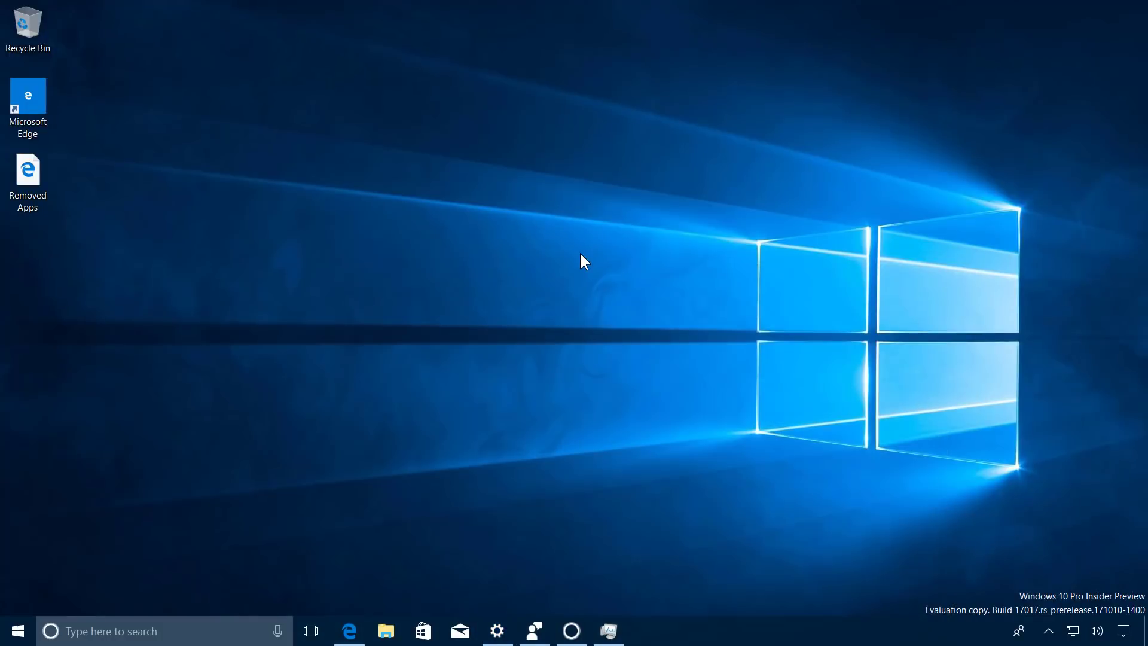